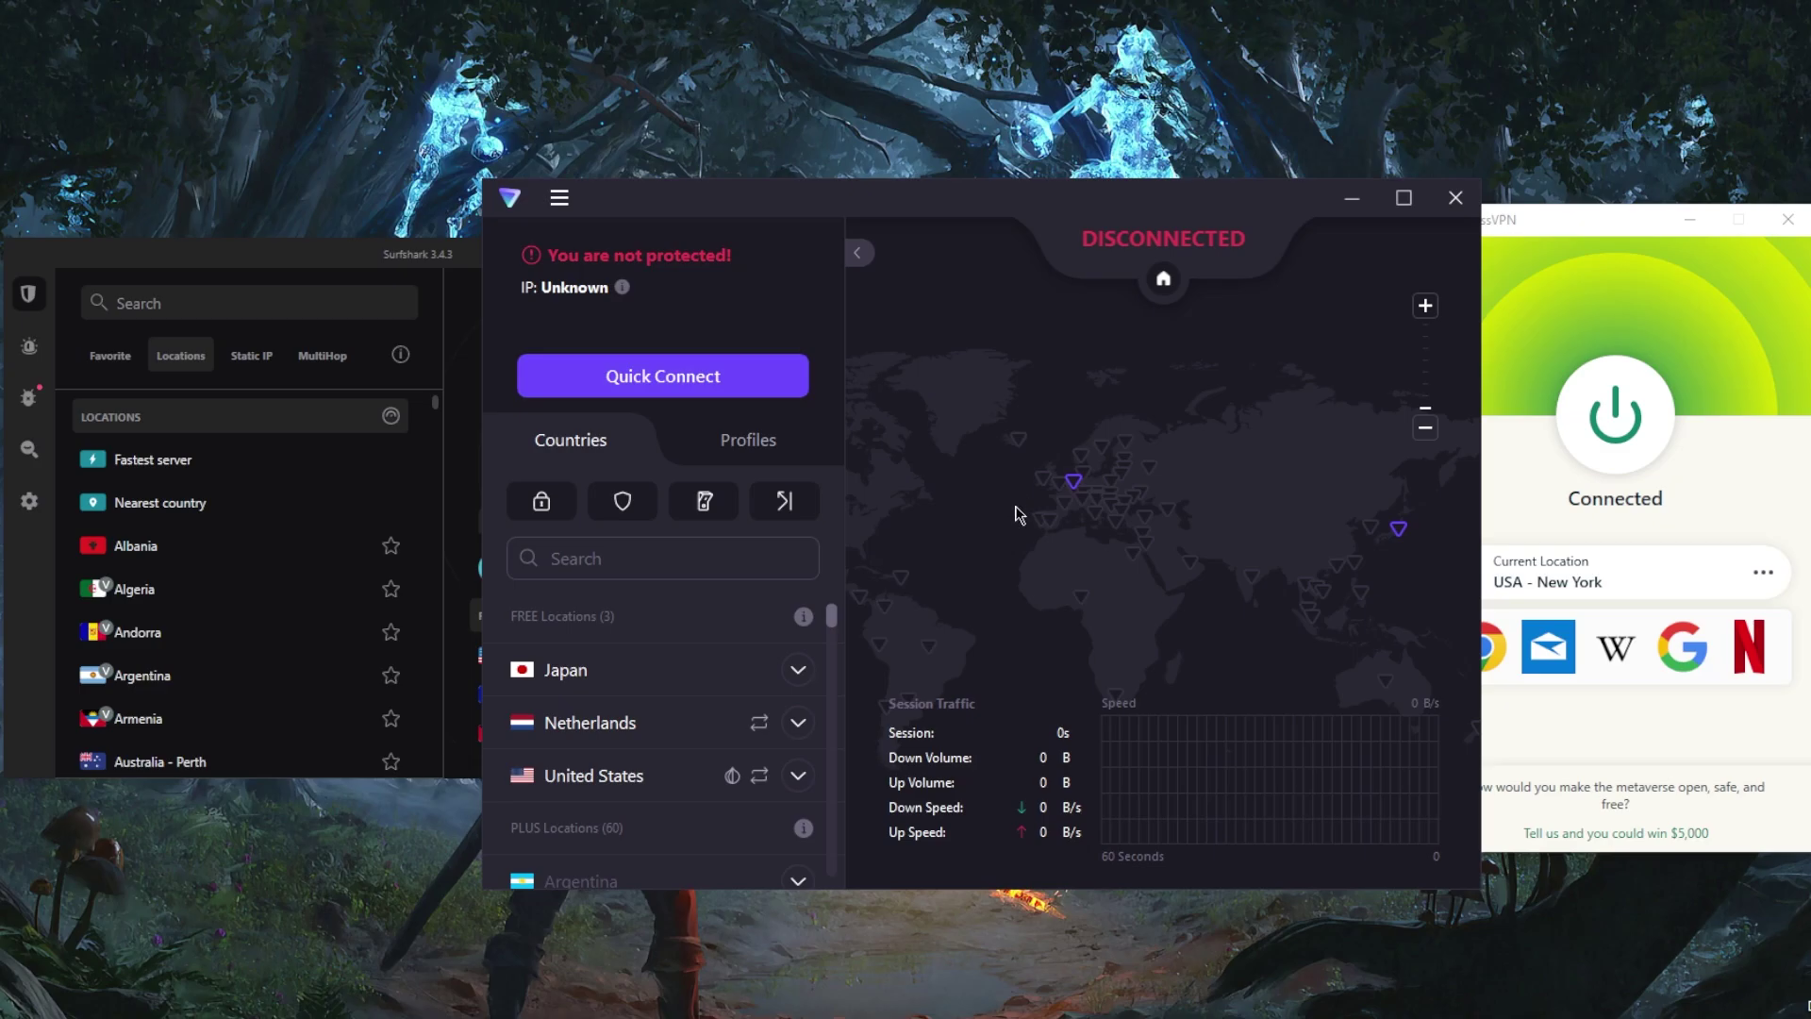
Expand and collapse the free Japan and United States server lists.
click(799, 670)
scroll(806, 680, down, 2)
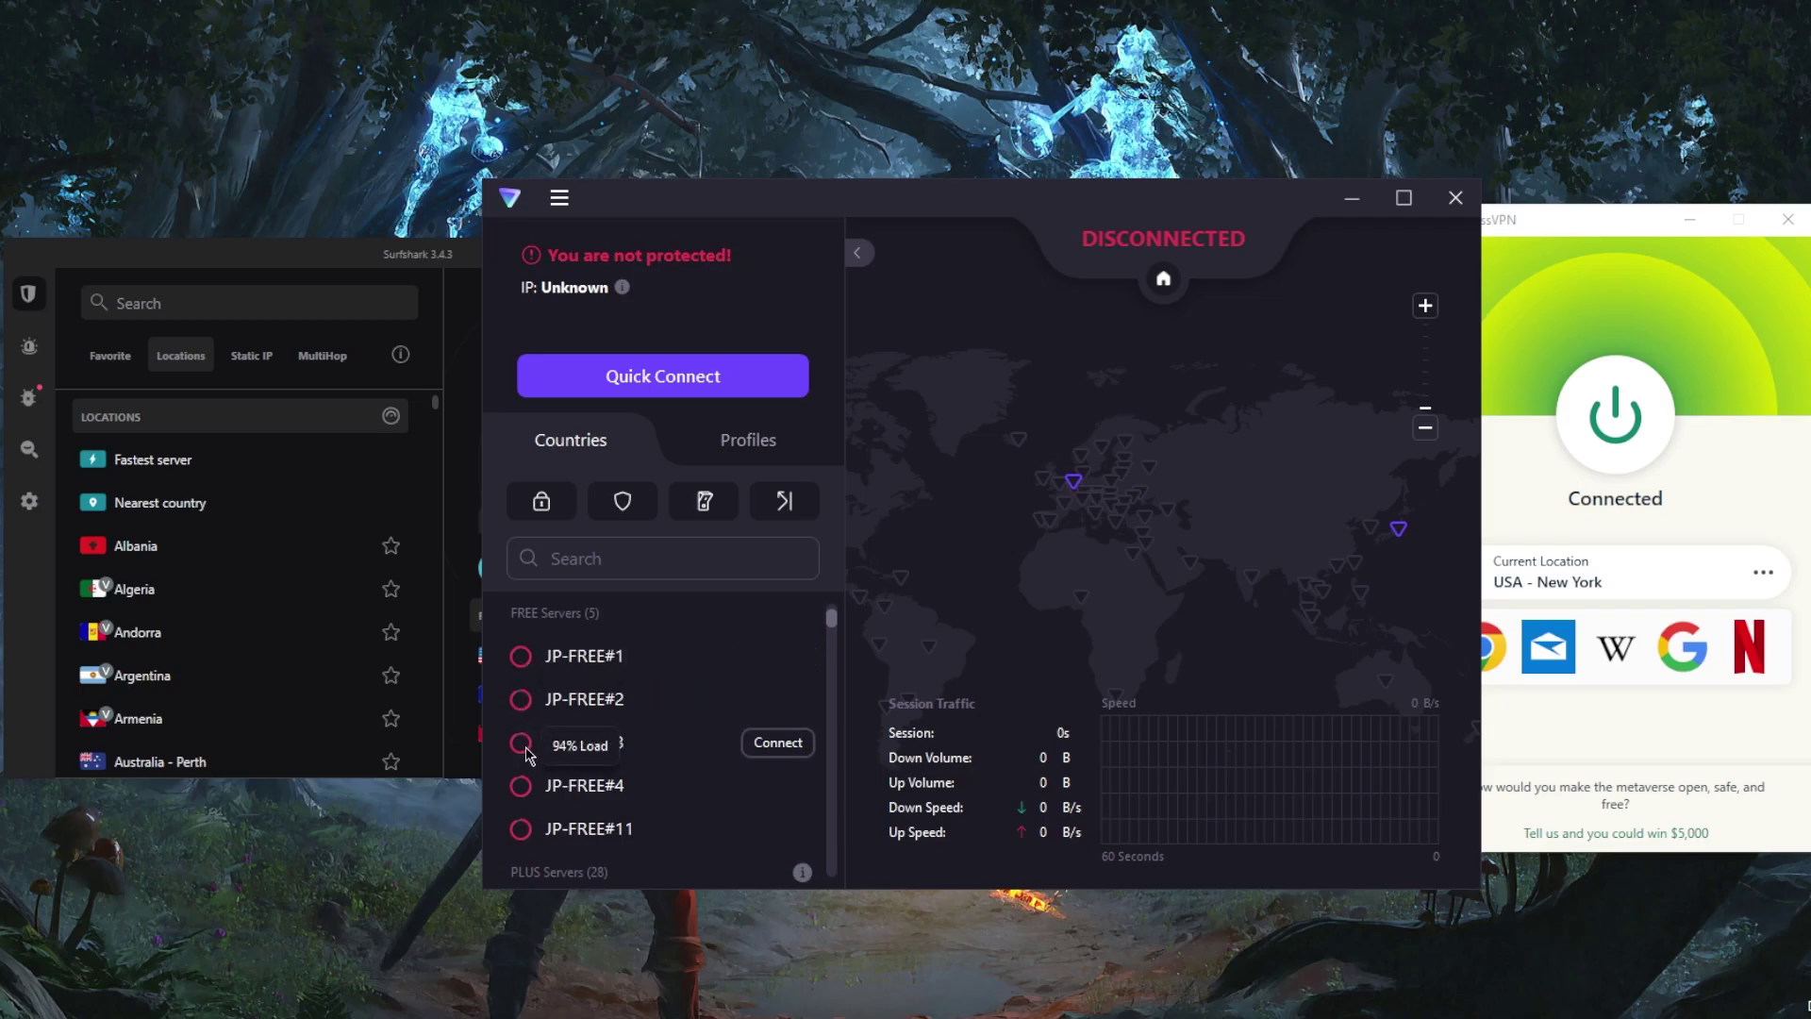
scroll(752, 652, up, 1)
click(798, 666)
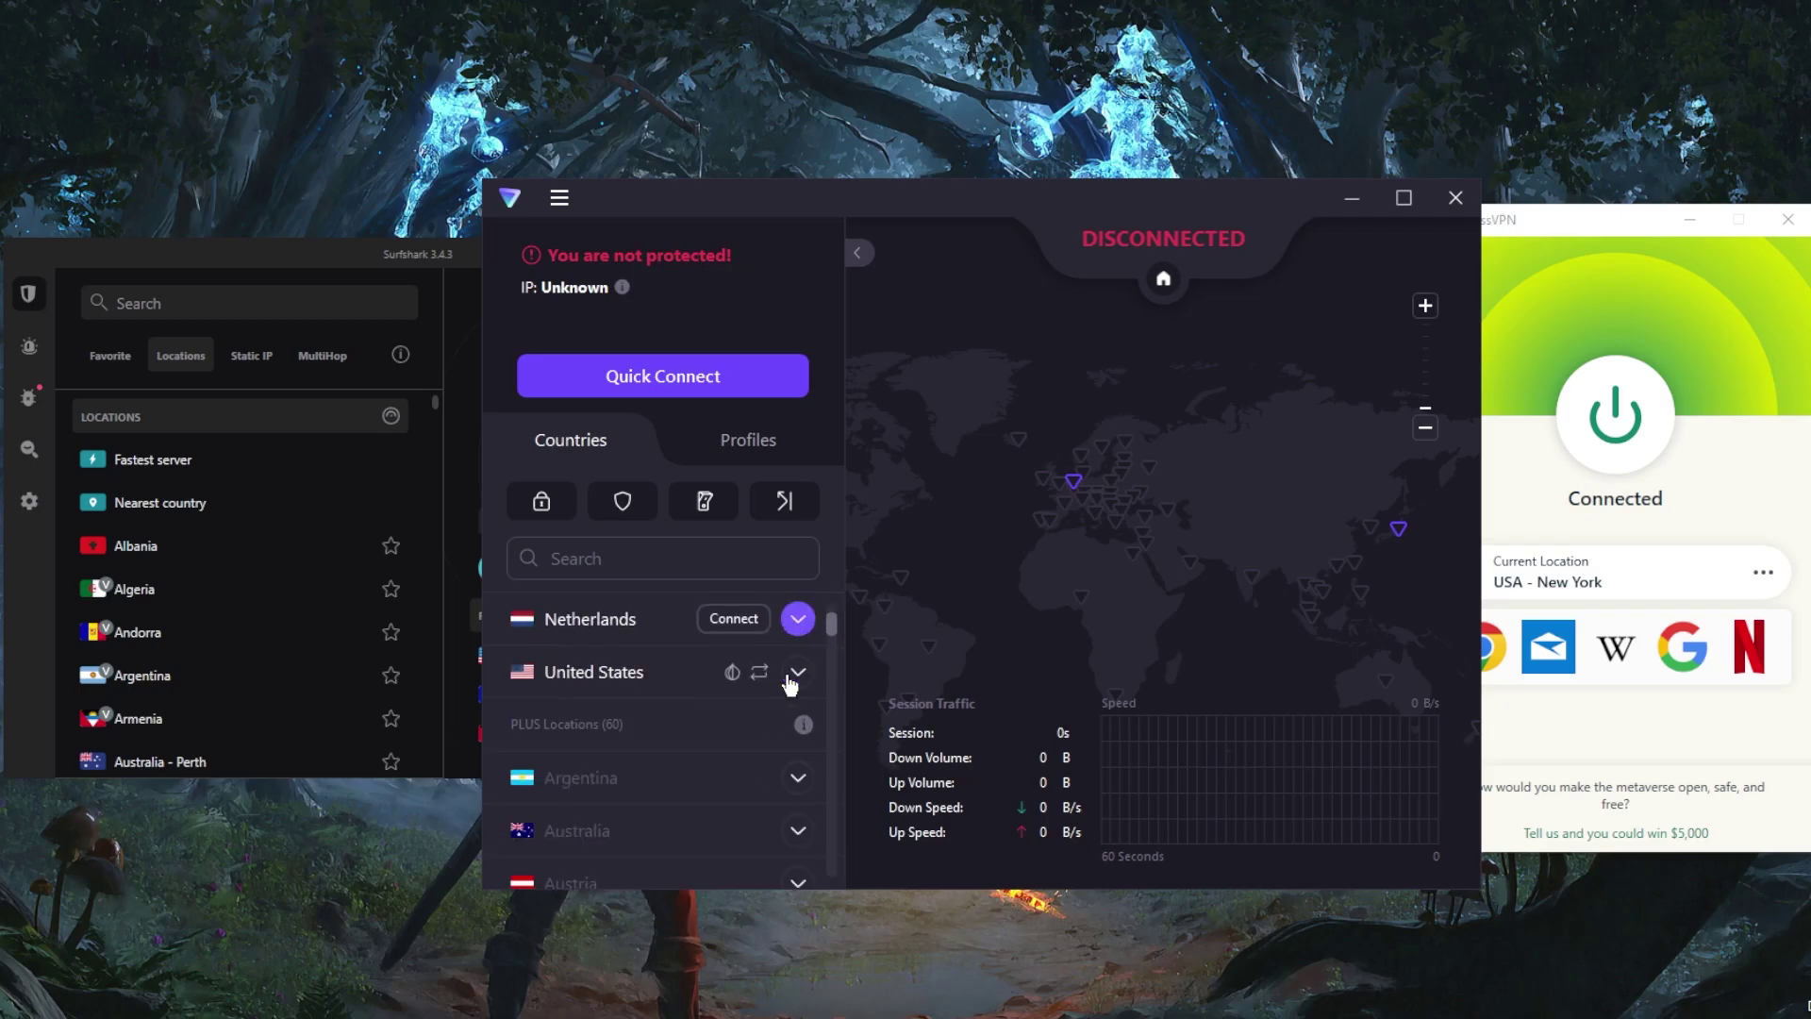
click(798, 670)
scroll(737, 735, down, 2)
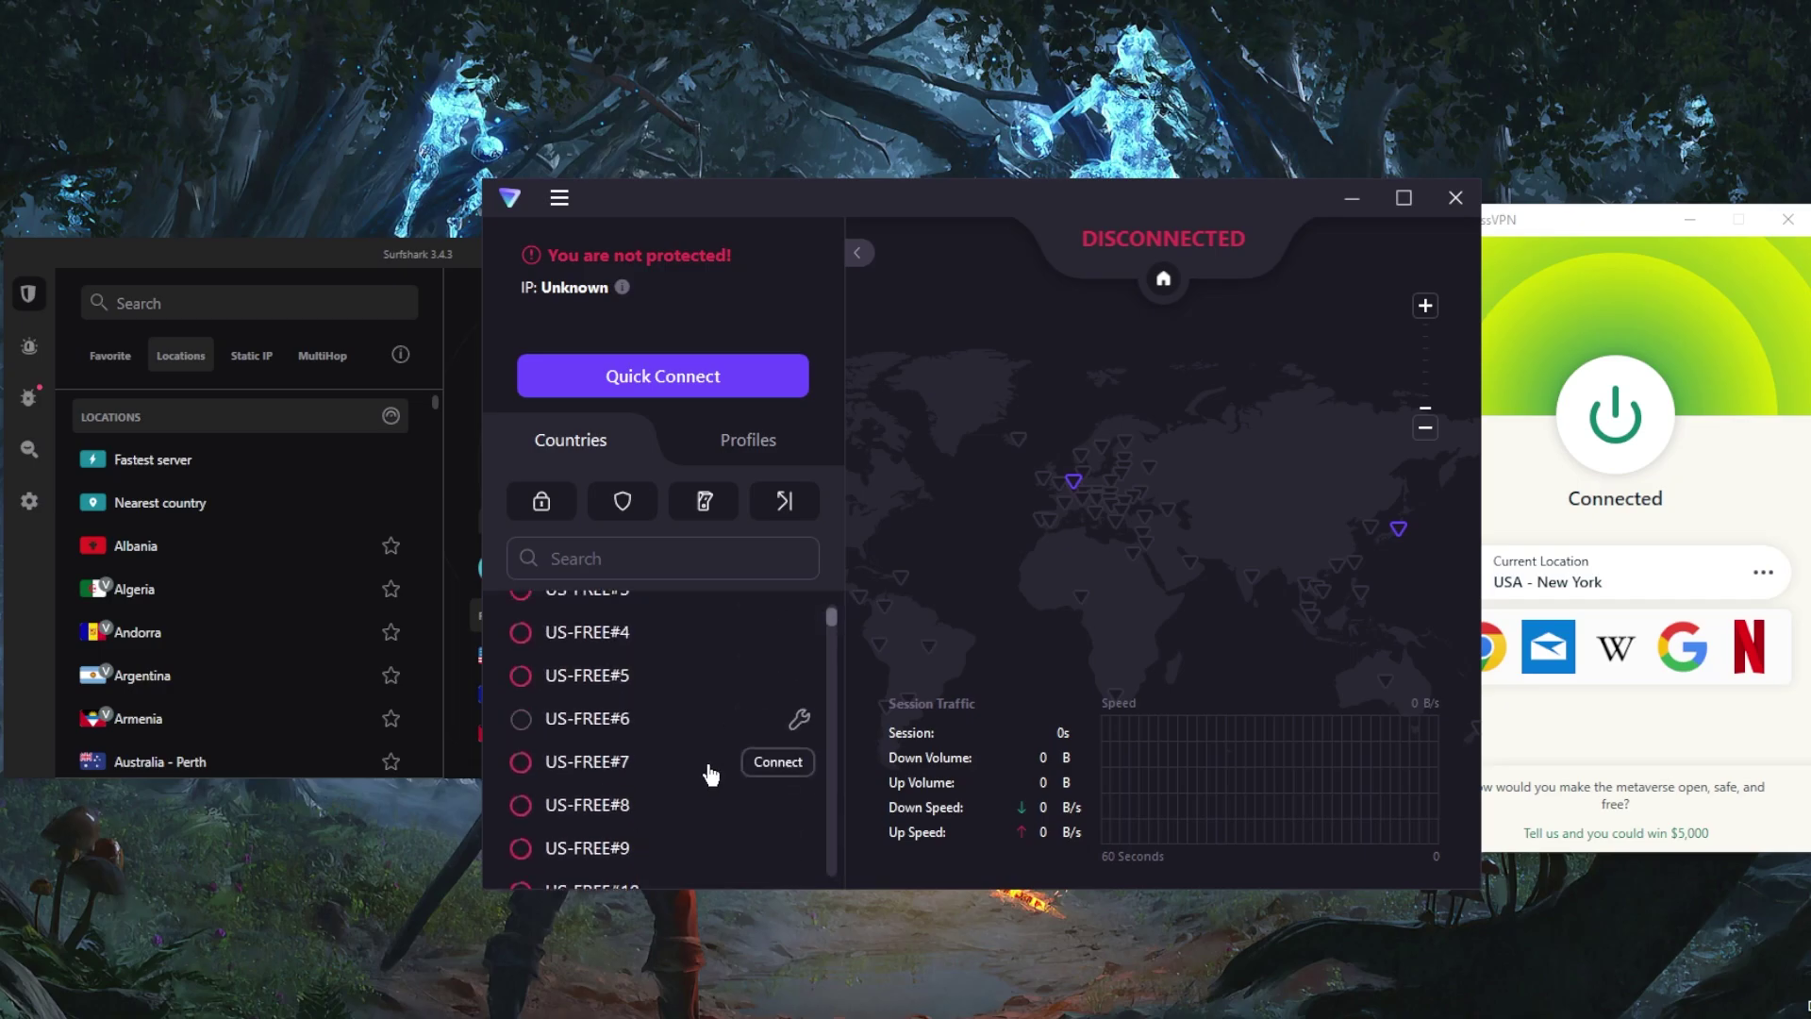
scroll(736, 750, up, 1)
scroll(720, 766, up, 1)
click(798, 725)
Browse the free Netherlands servers, collapse them, and pan the map sideways.
click(797, 668)
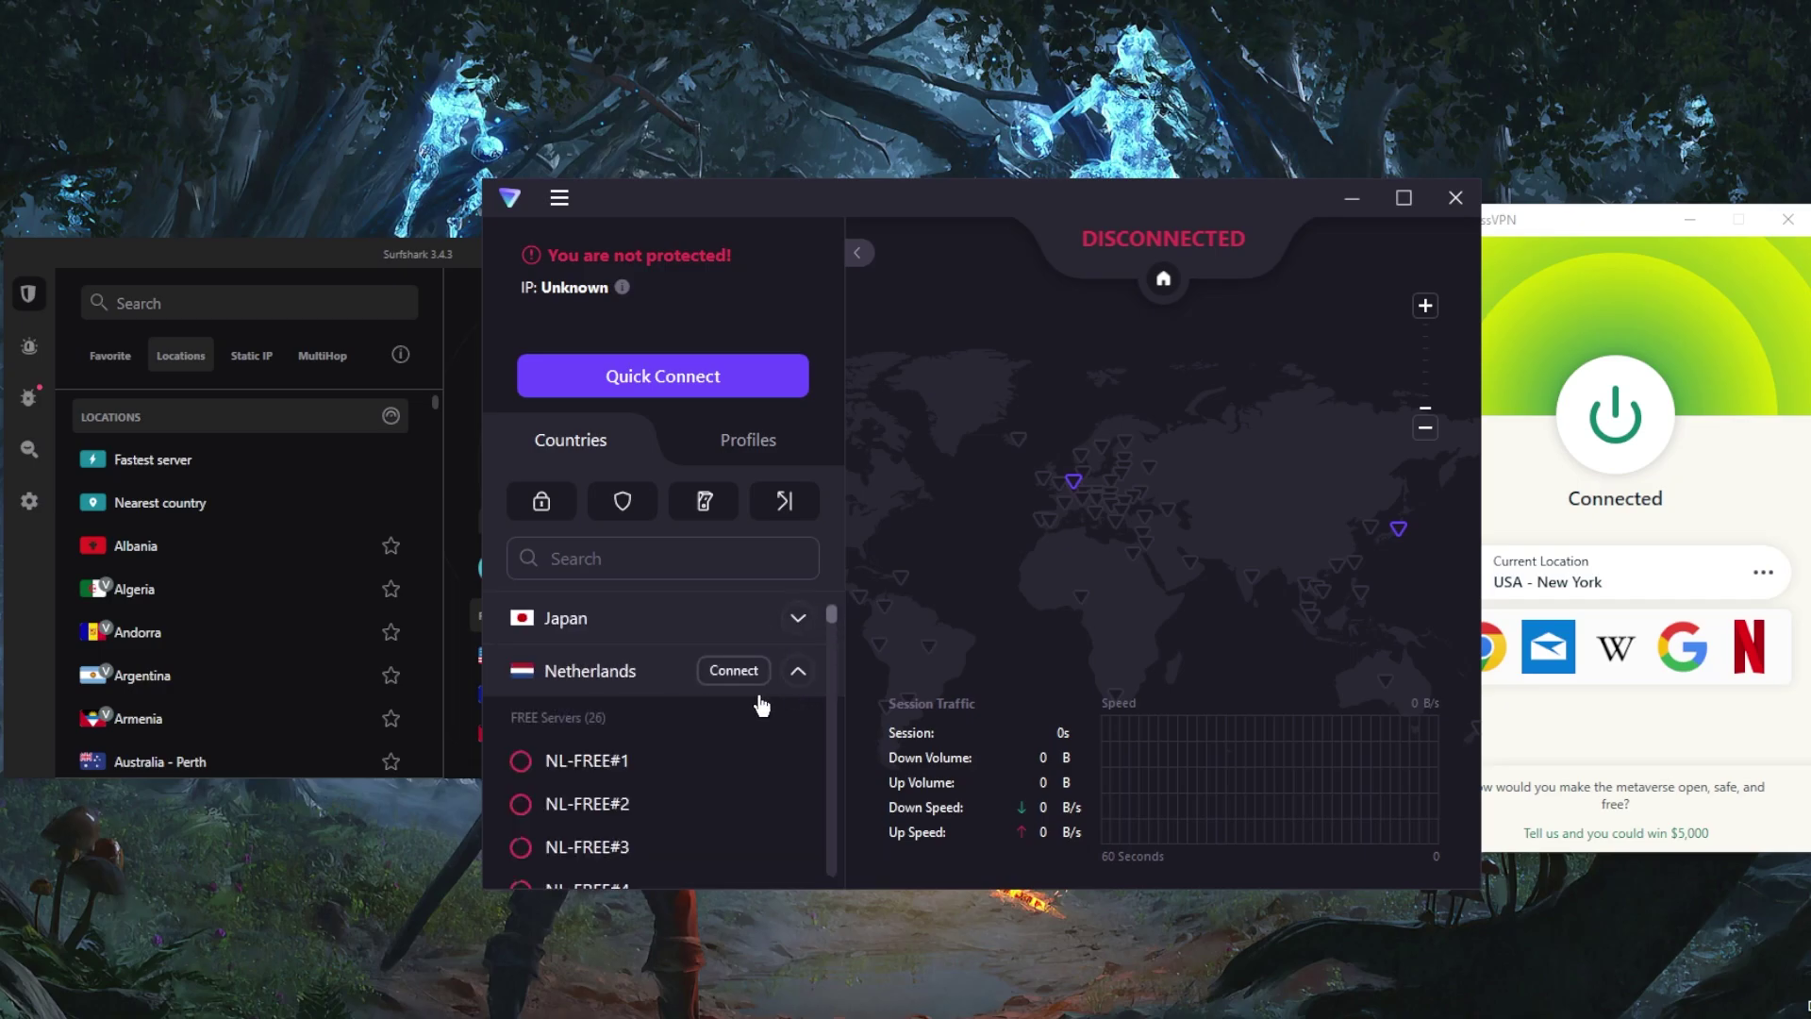
scroll(672, 775, down, 2)
scroll(671, 775, down, 2)
scroll(665, 764, up, 1)
scroll(594, 750, up, 1)
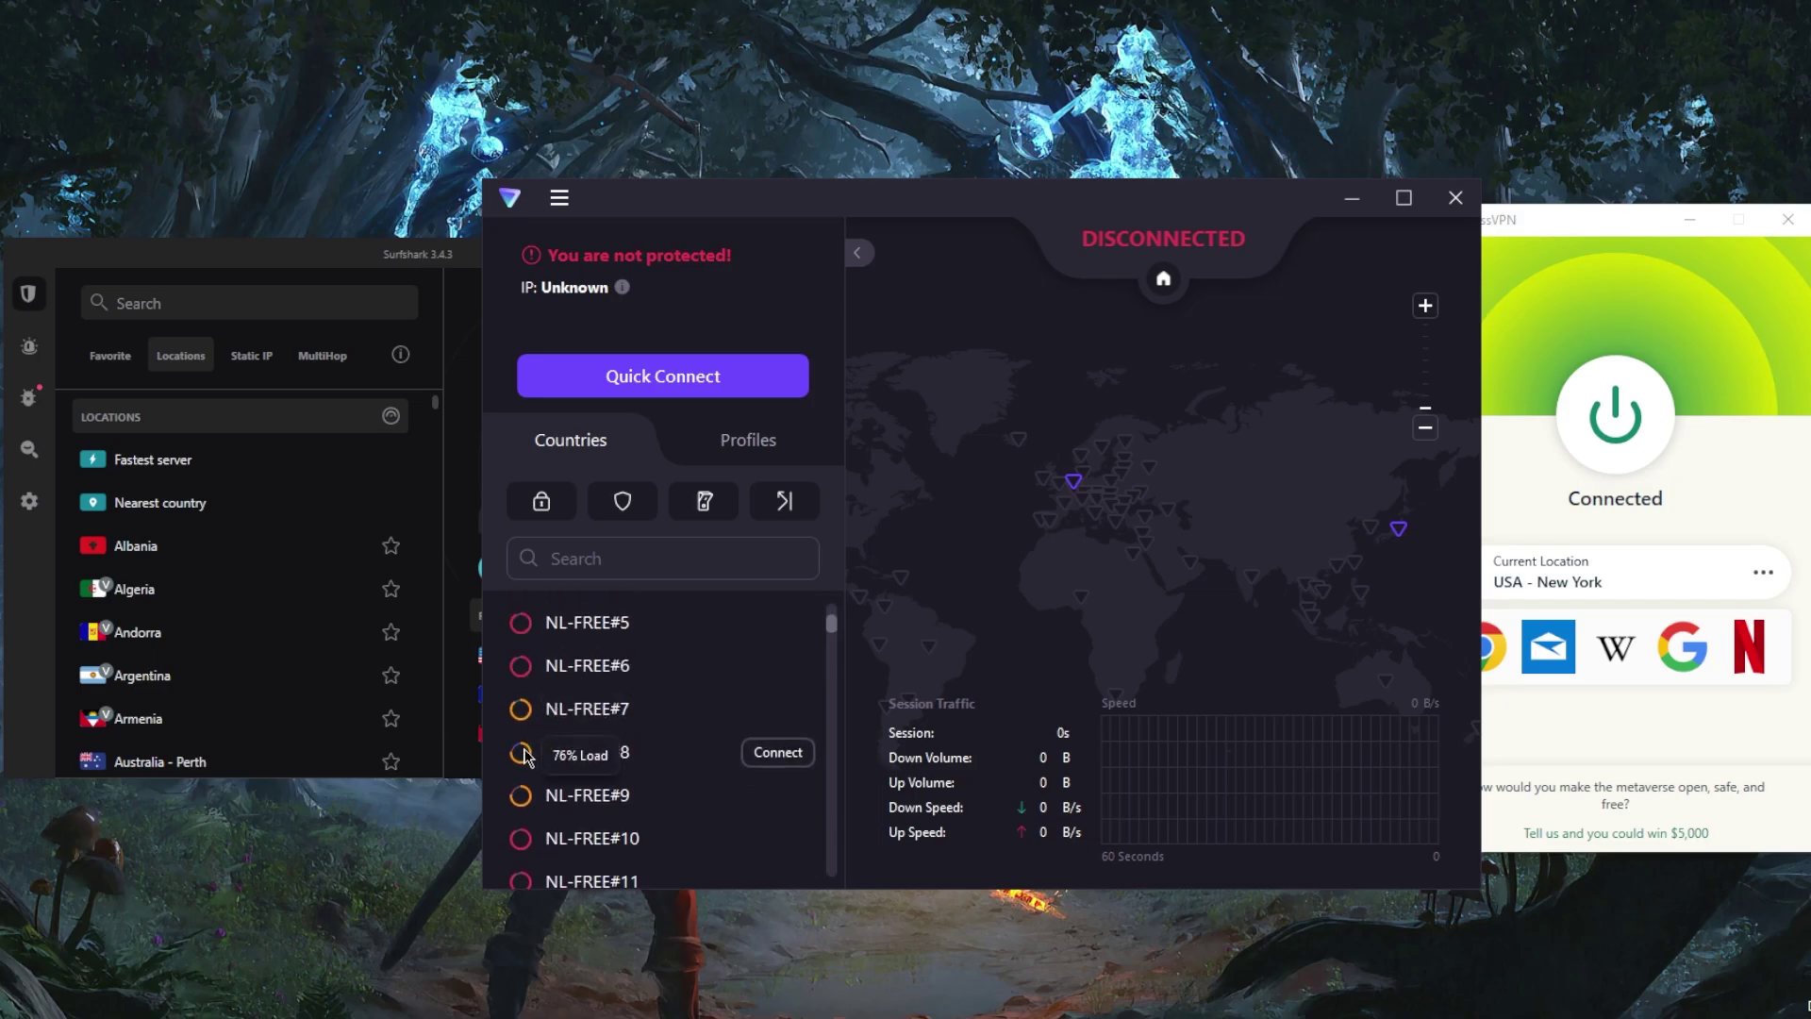
mouse_move(522, 708)
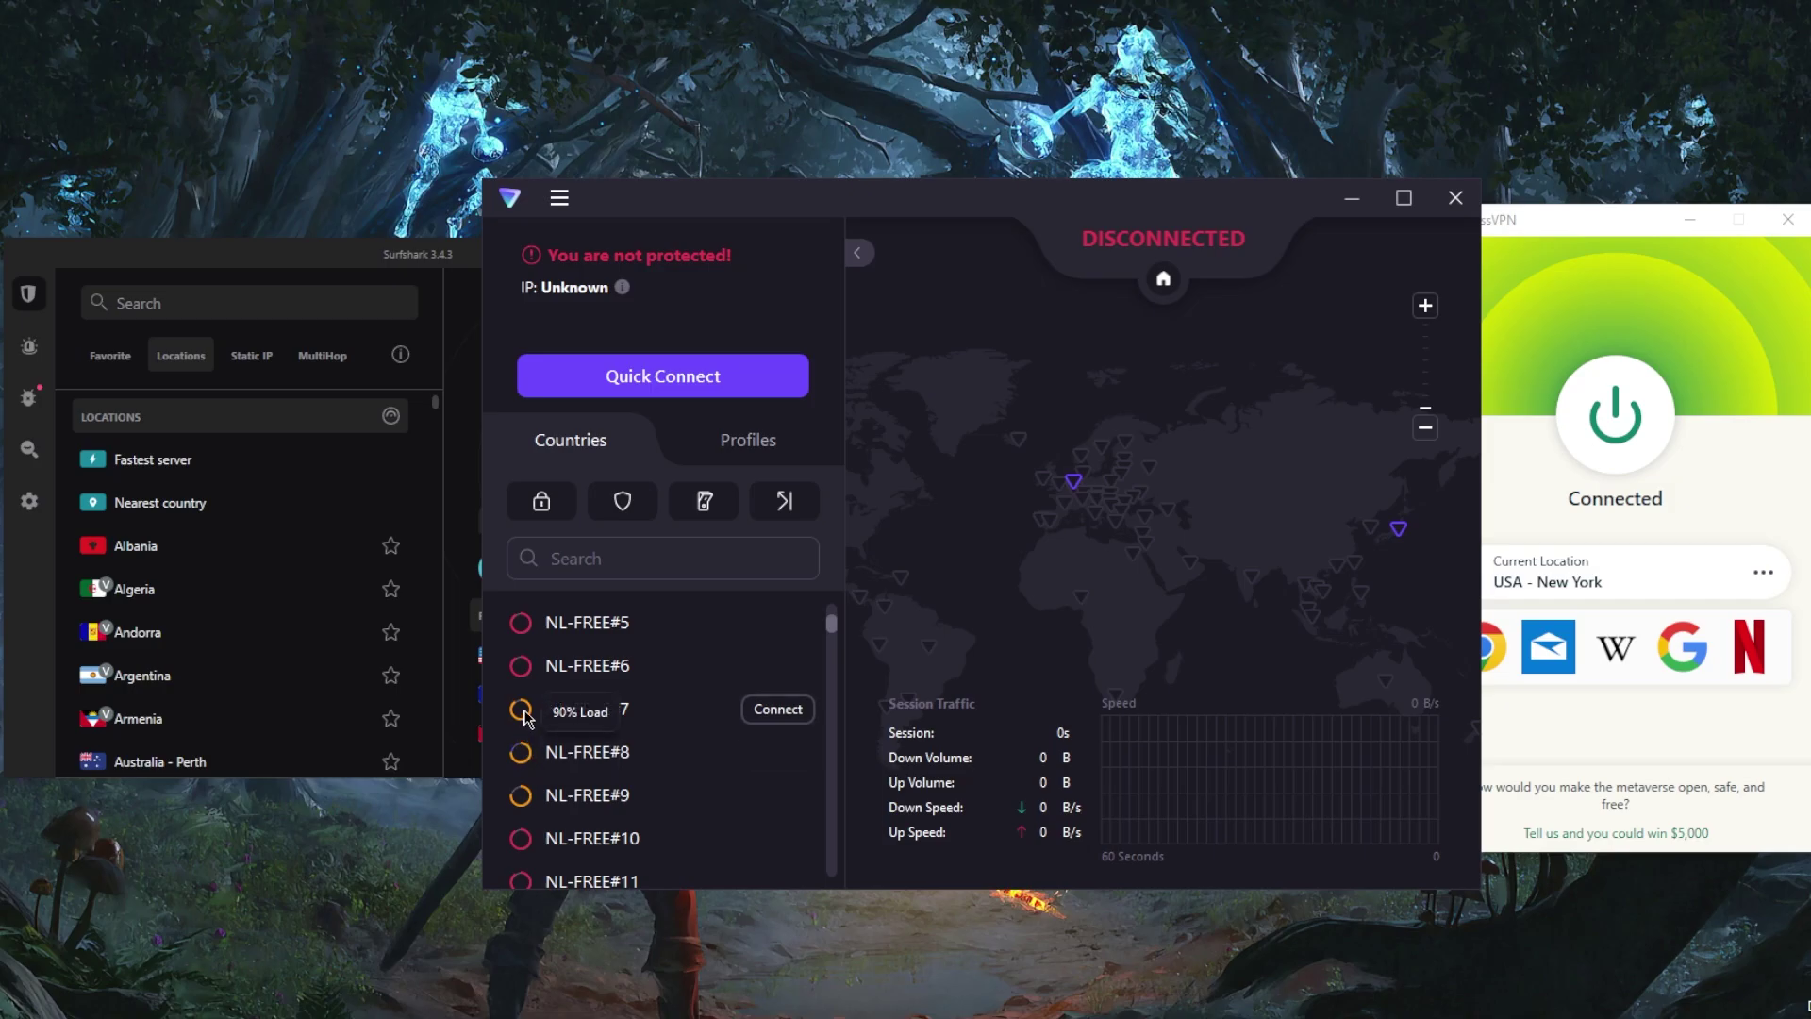
scroll(648, 748, up, 2)
scroll(648, 748, up, 1)
click(799, 619)
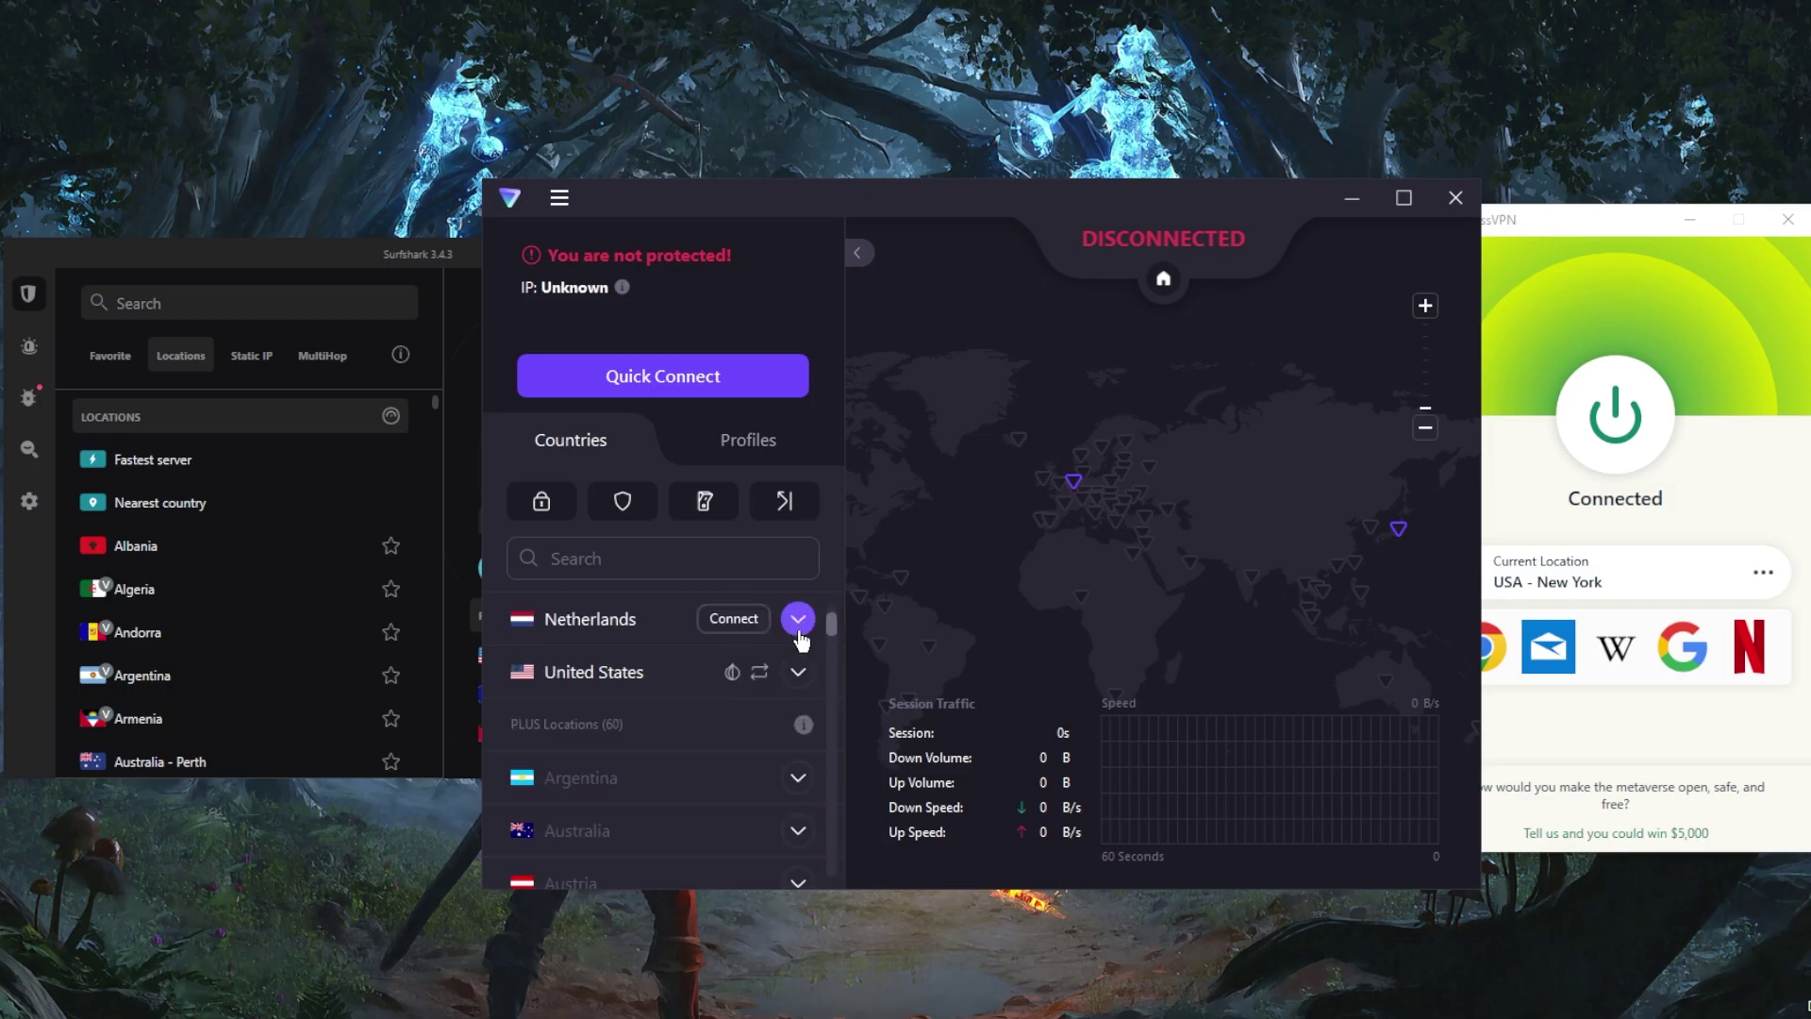
scroll(697, 700, up, 1)
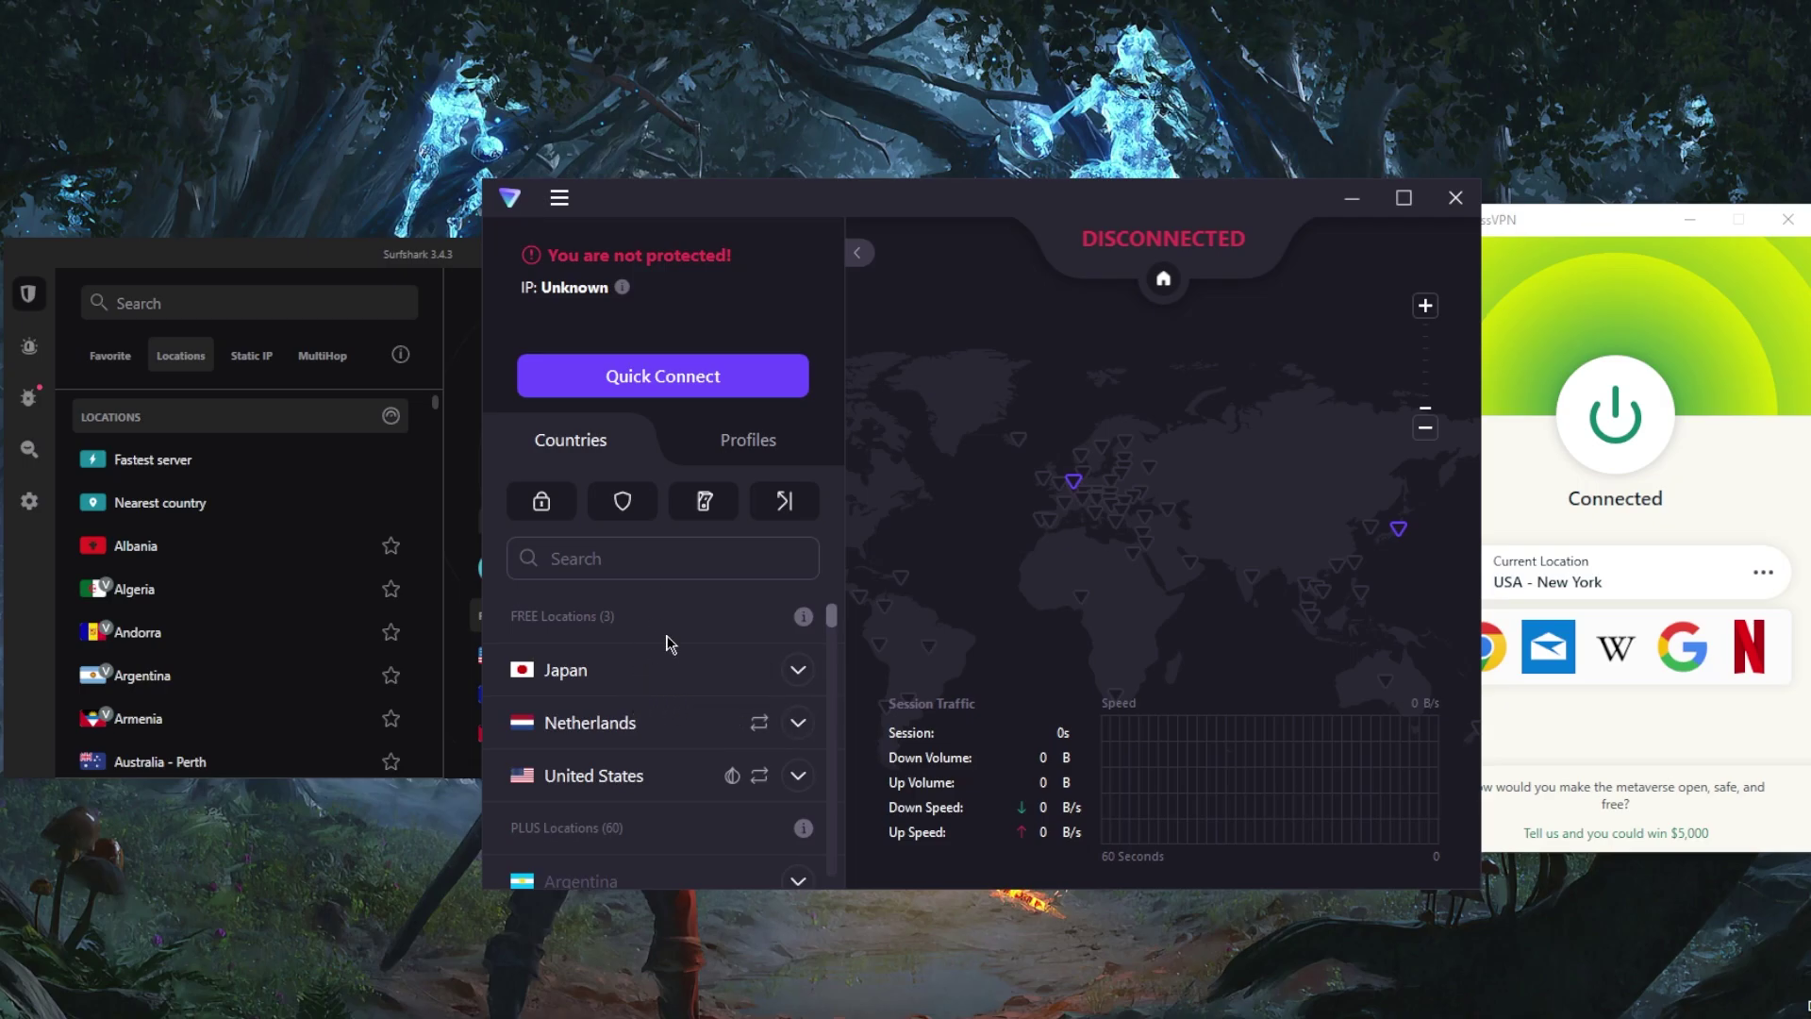
mouse_move(1092, 526)
mouse_down()
mouse_move(1040, 533)
mouse_move(1064, 533)
mouse_up()
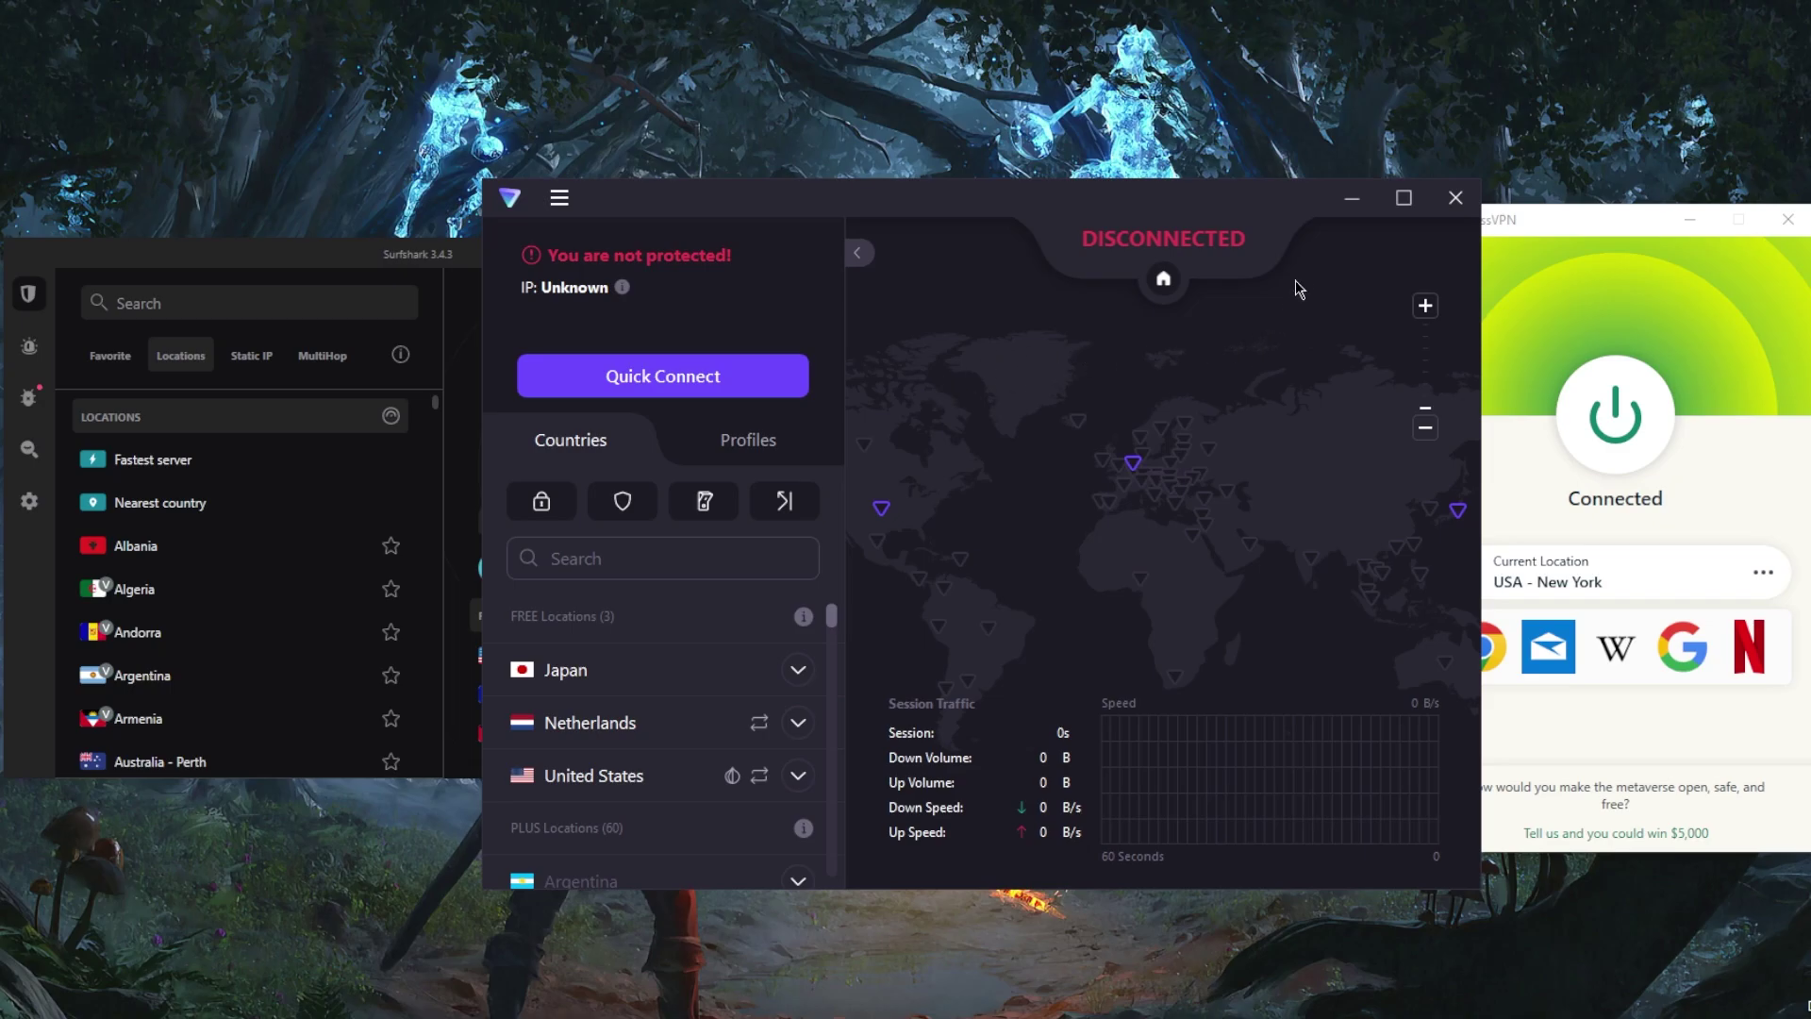
Minimise Proton VPN and bring ExpressVPN into focus.
click(1351, 198)
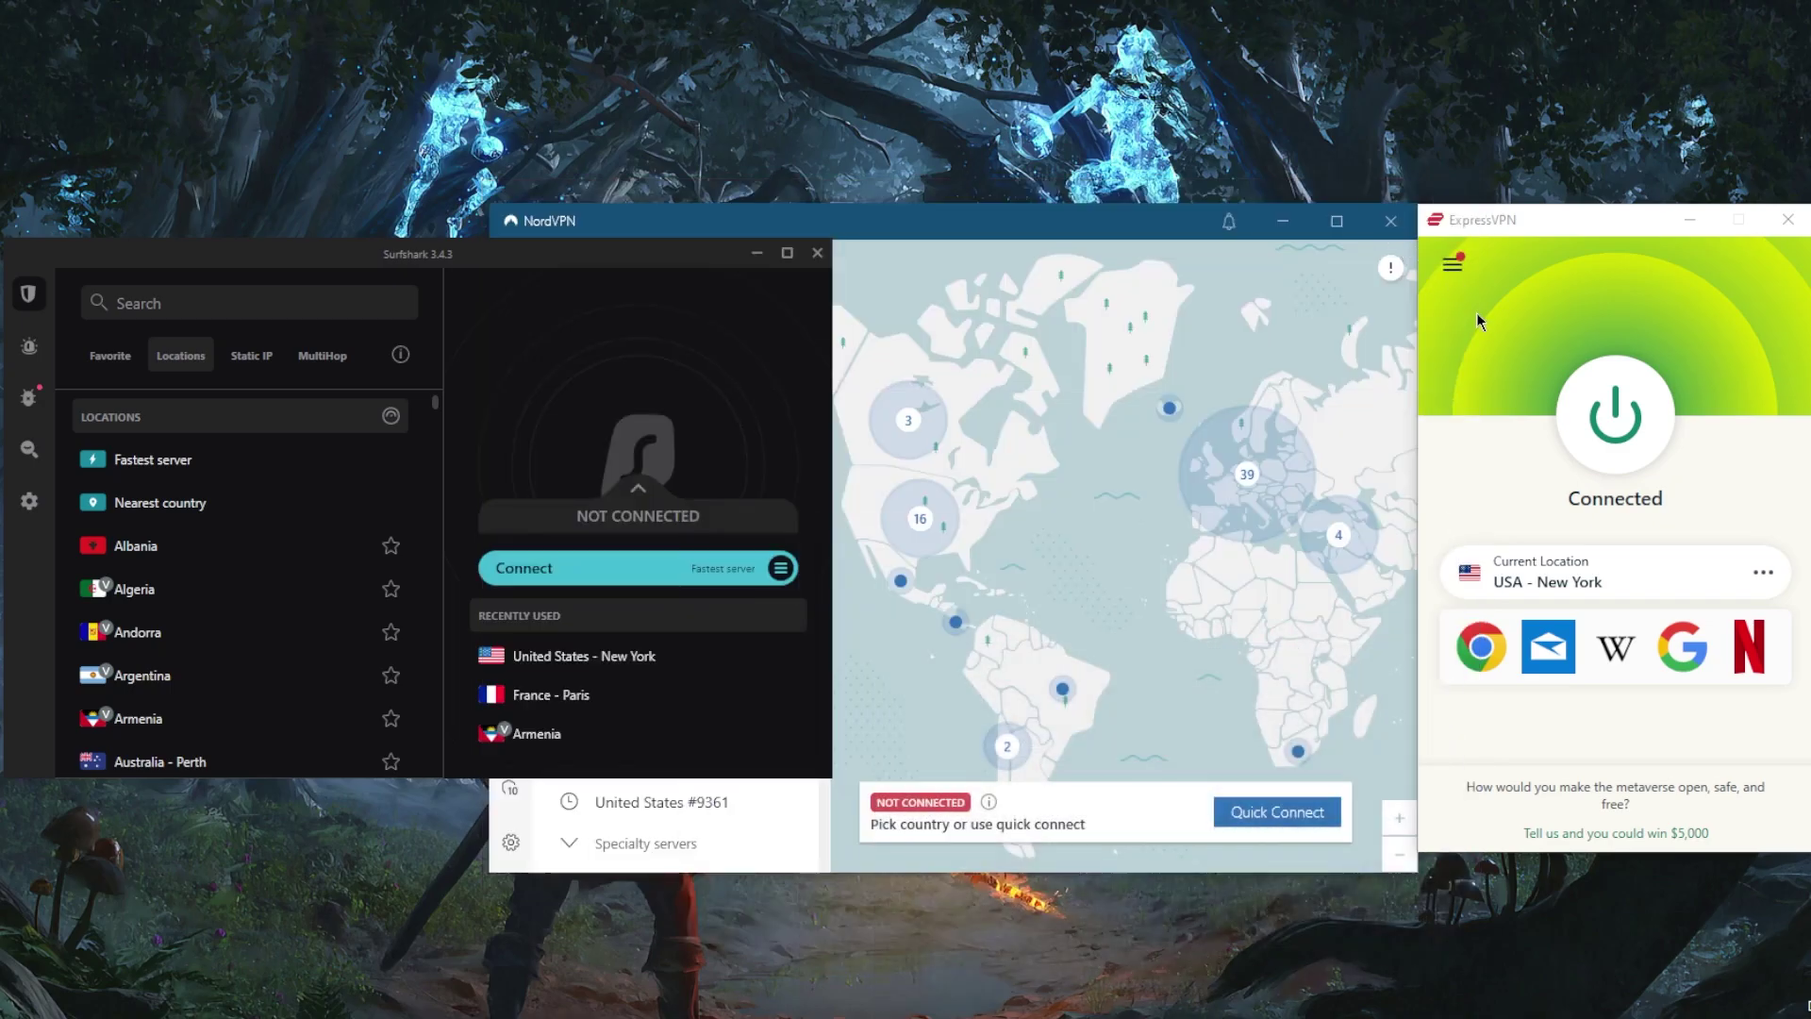
key(alt+Tab)
key(alt+Tab)
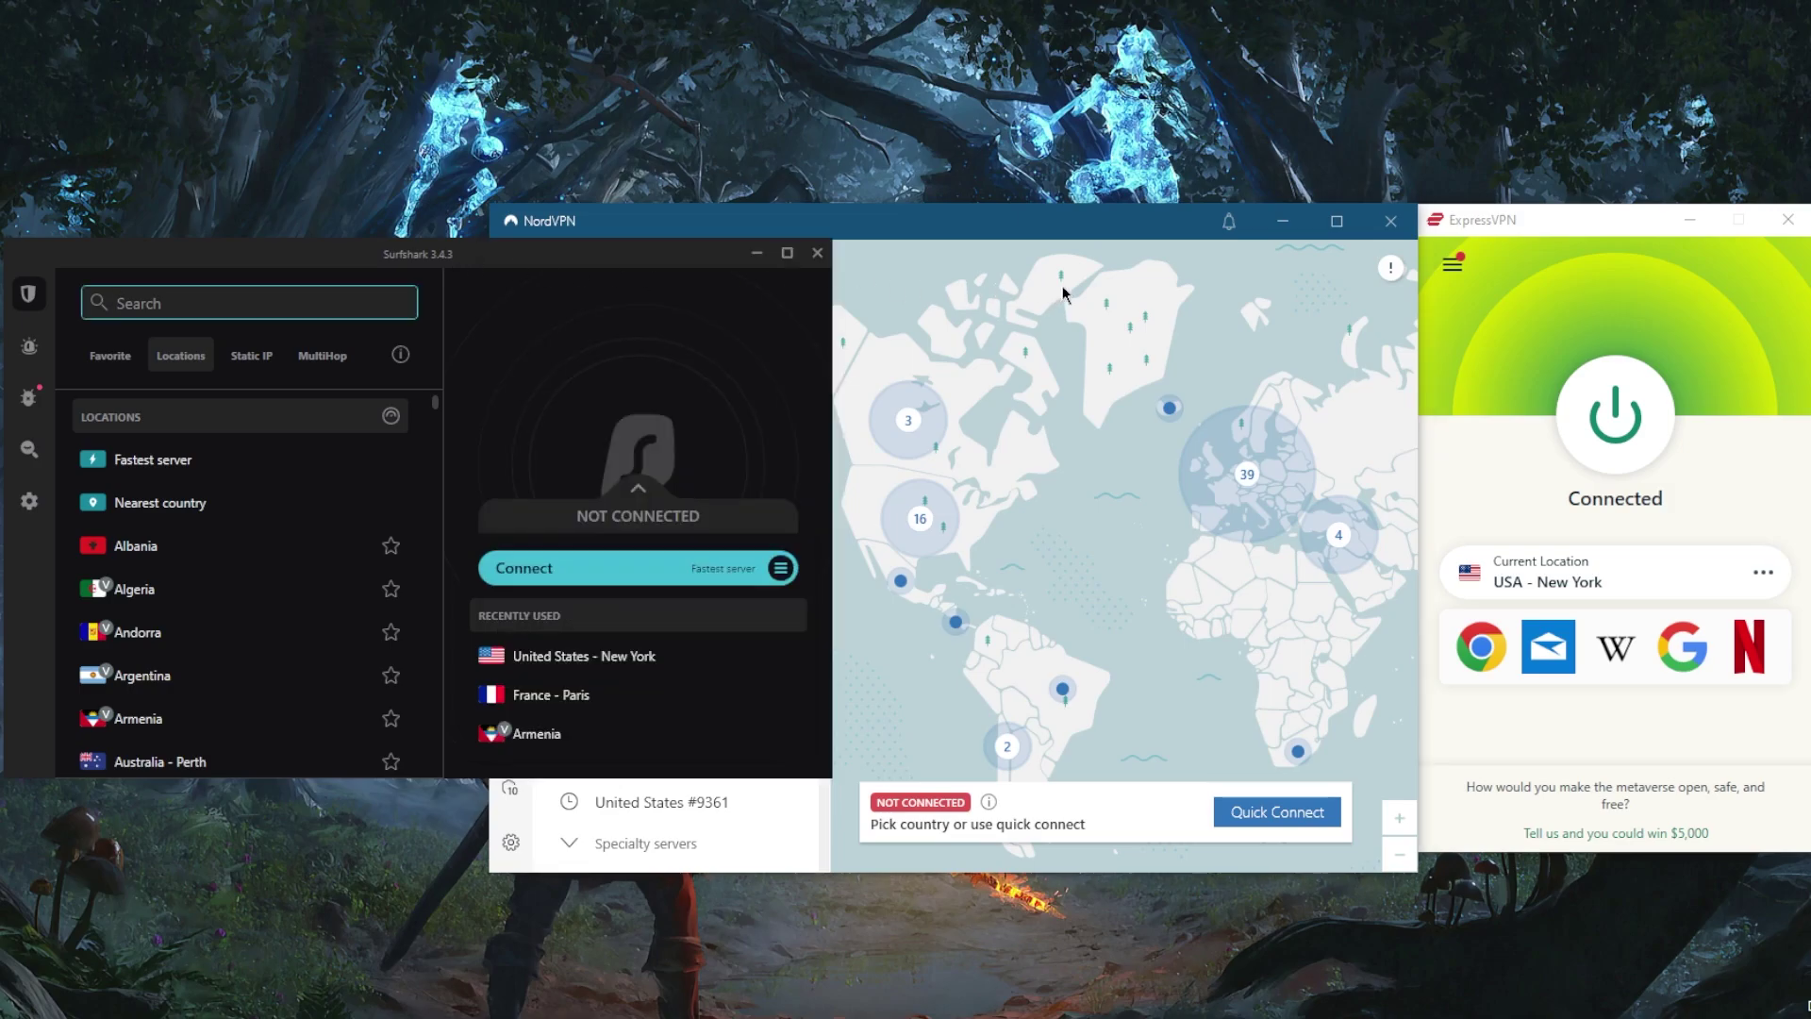
click(1449, 336)
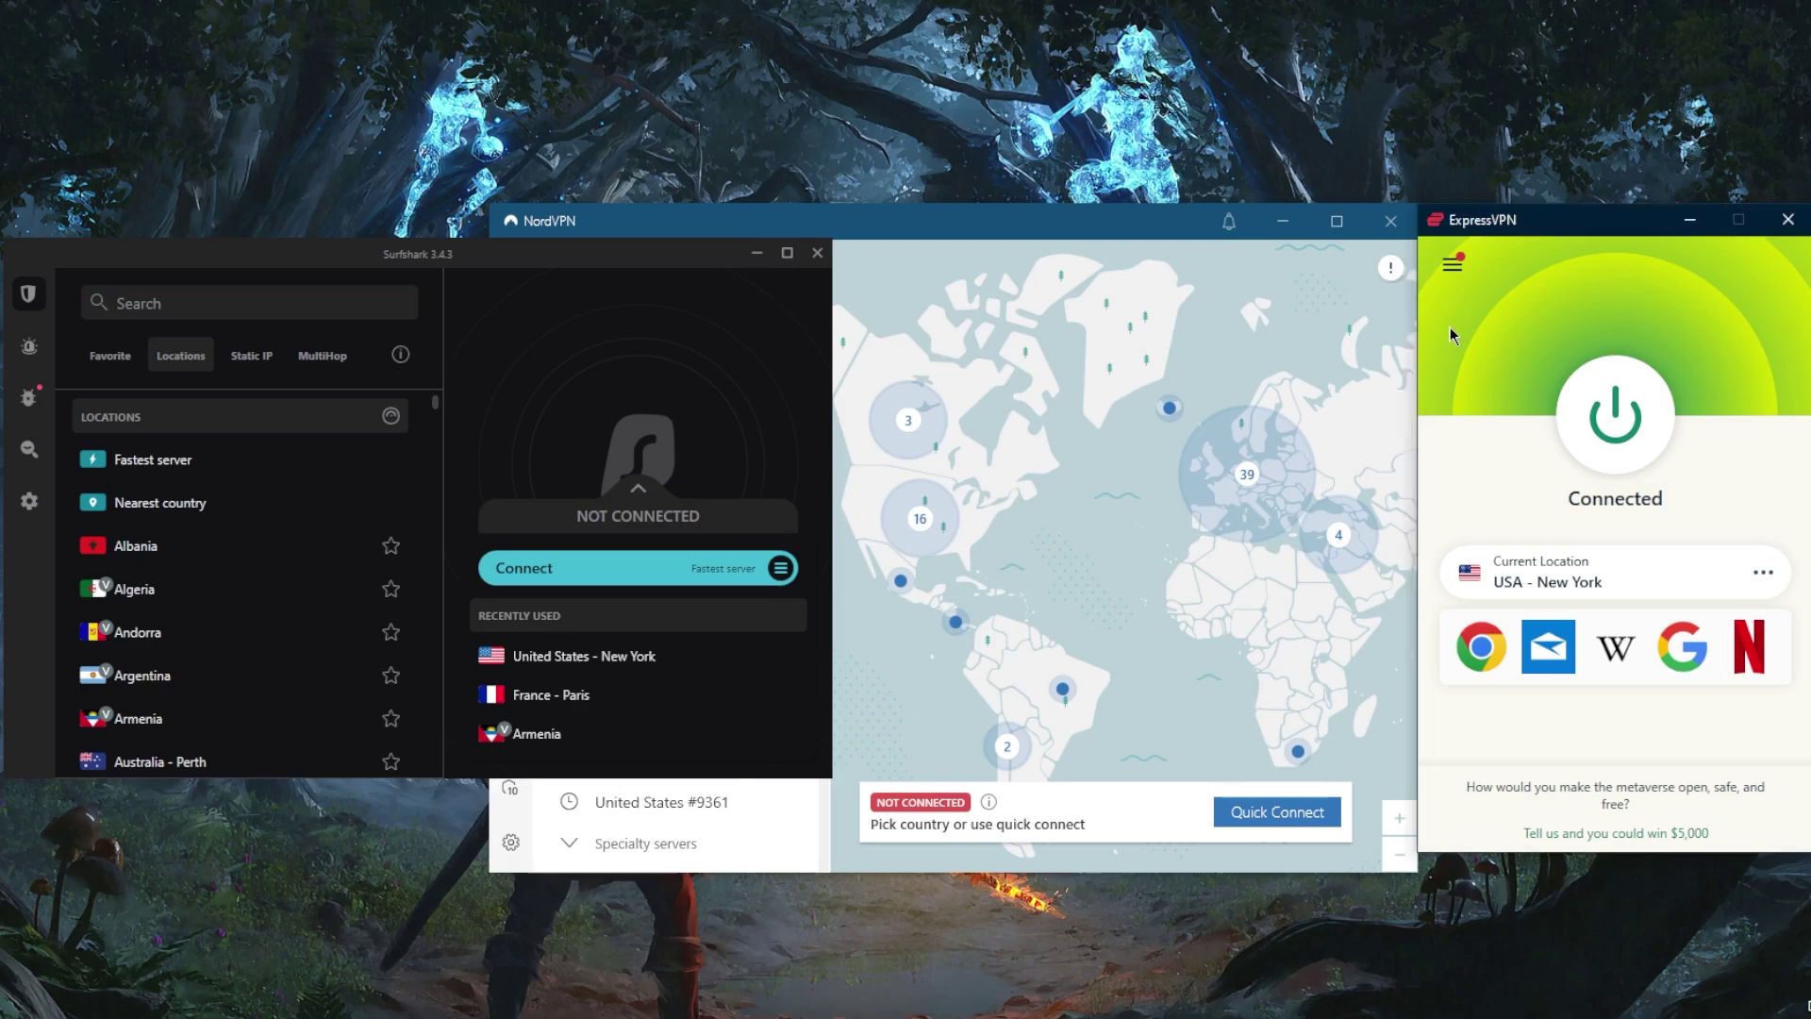
View NordVPN's Threat Protection, Meshnet and VPN map pages, then bring Surfshark forward.
click(1044, 361)
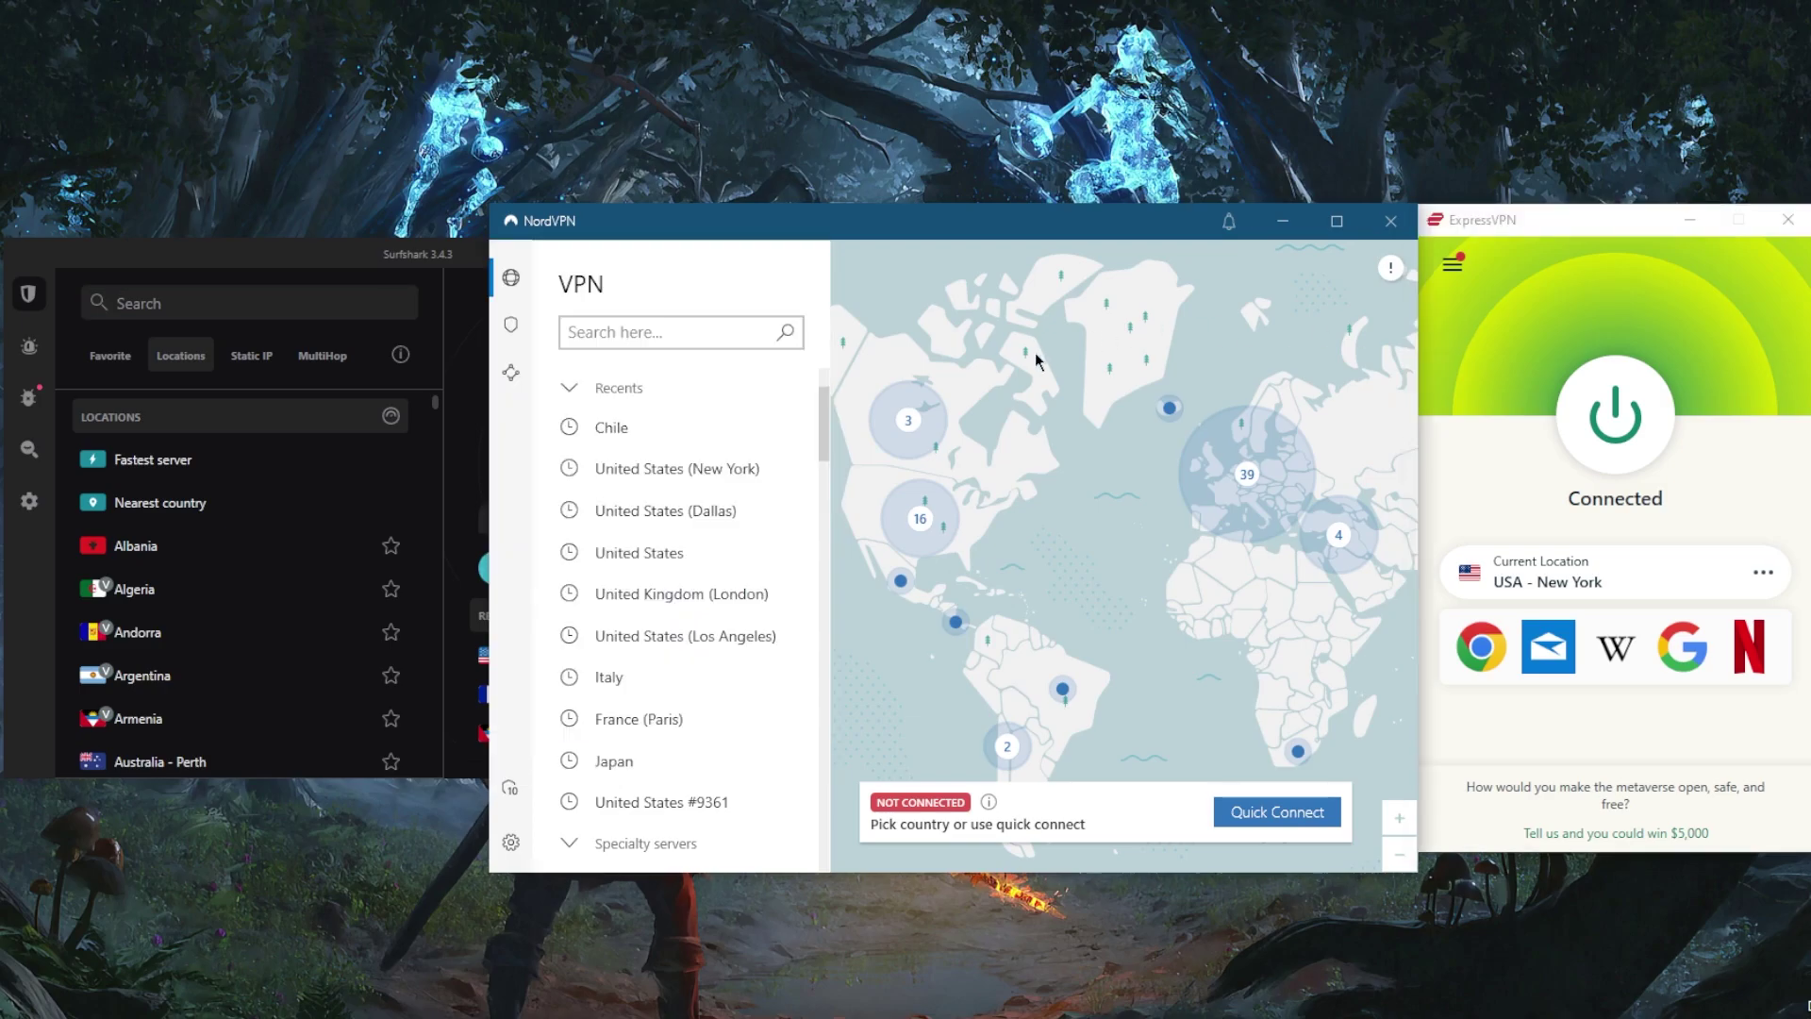
click(511, 325)
click(511, 373)
click(510, 277)
click(468, 262)
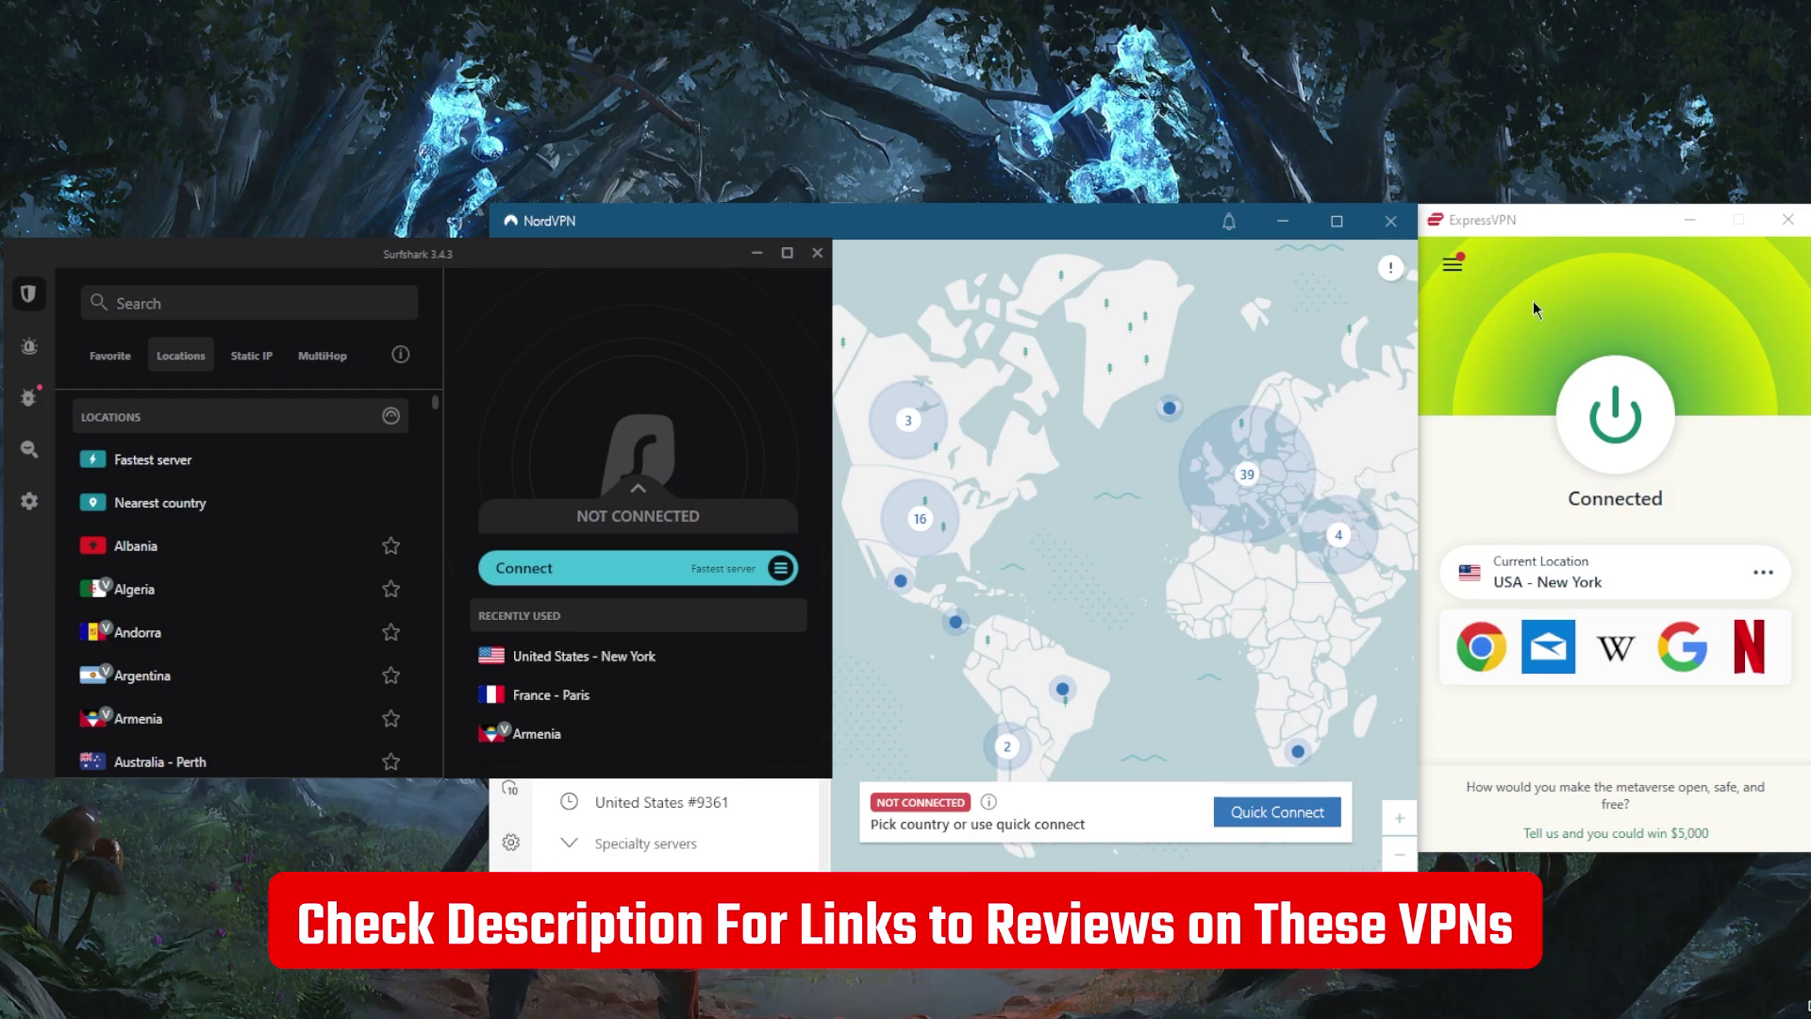
Focus ExpressVPN, then restore Proton VPN from the taskbar.
click(1533, 301)
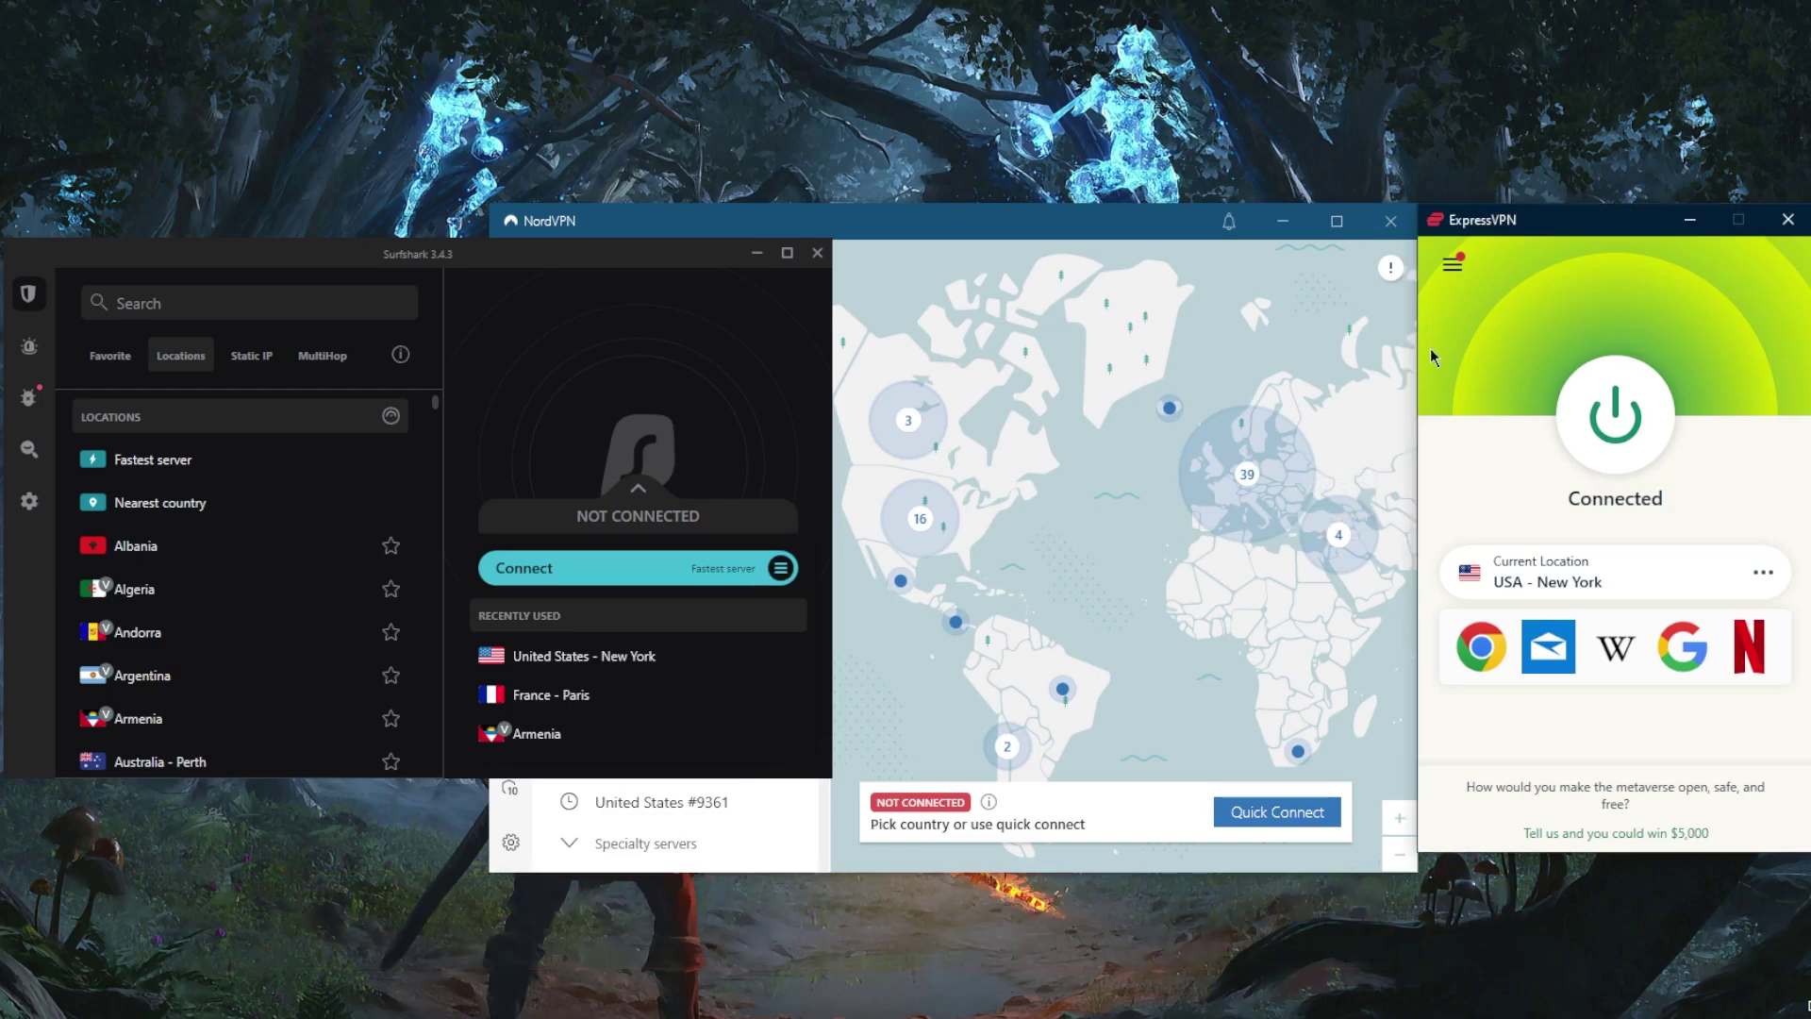
click(1320, 983)
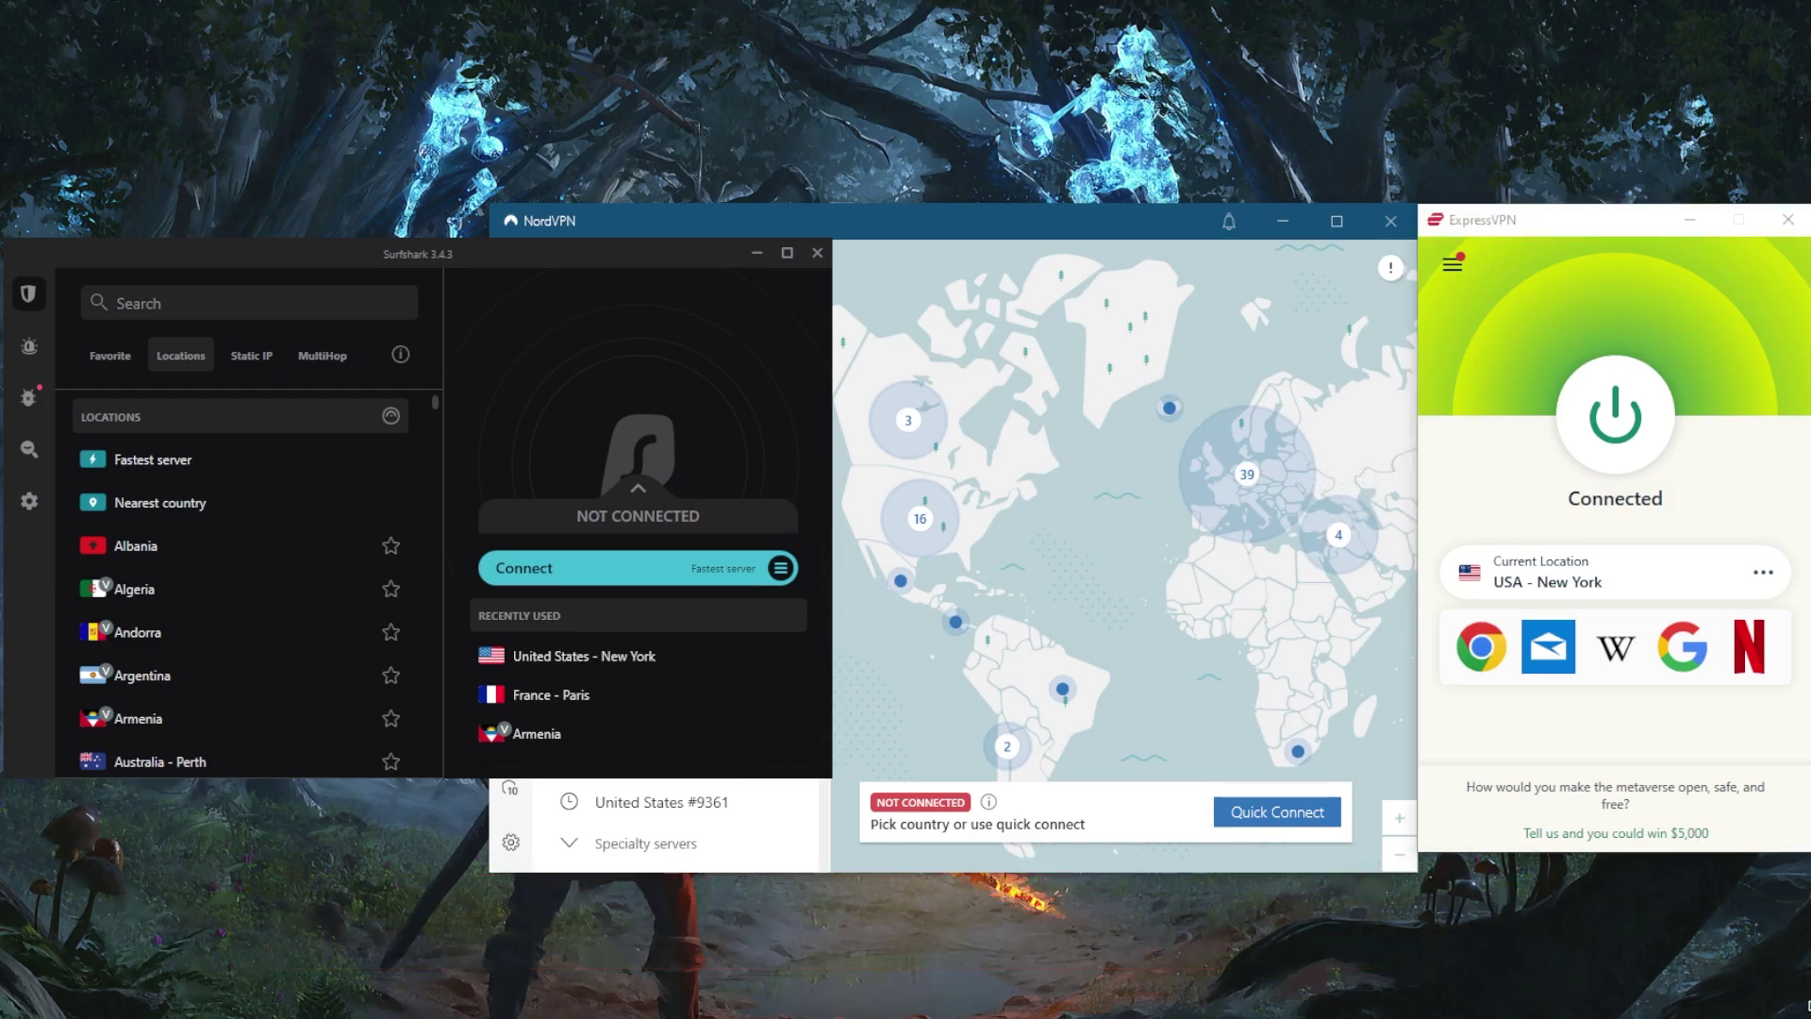